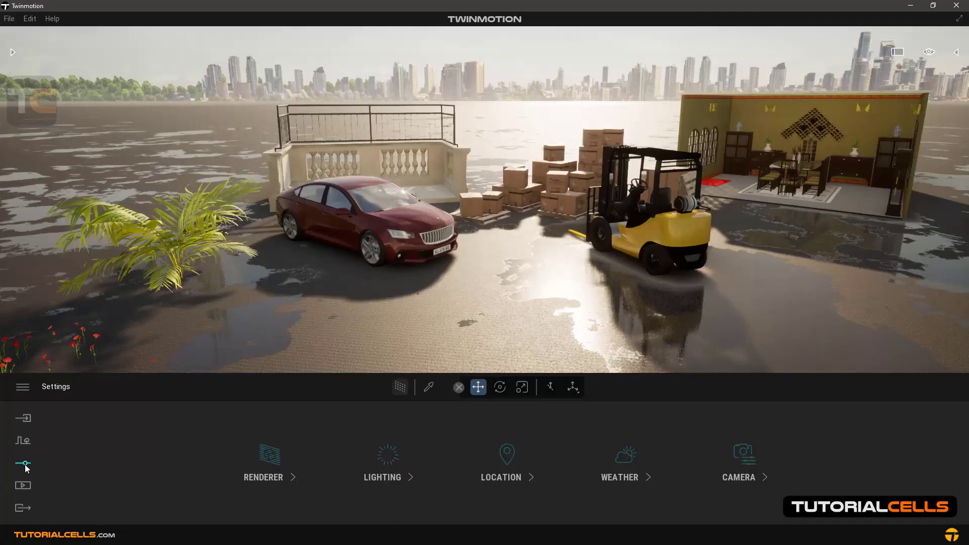
- Open the Lighting settings, raise the exposure to 0.10 and show the additional exposure settings
{"action": "left_click", "coordinate": [397, 459]}
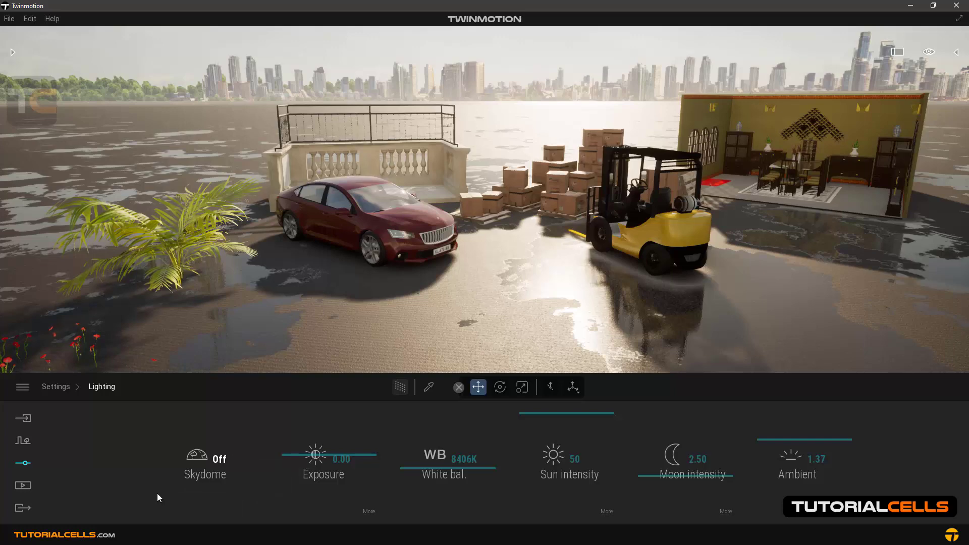
{"action": "mouse_move", "coordinate": [393, 306]}
{"action": "right_mouse_down"}
{"action": "mouse_move", "coordinate": [399, 283]}
{"action": "mouse_move", "coordinate": [393, 312]}
{"action": "right_mouse_up"}
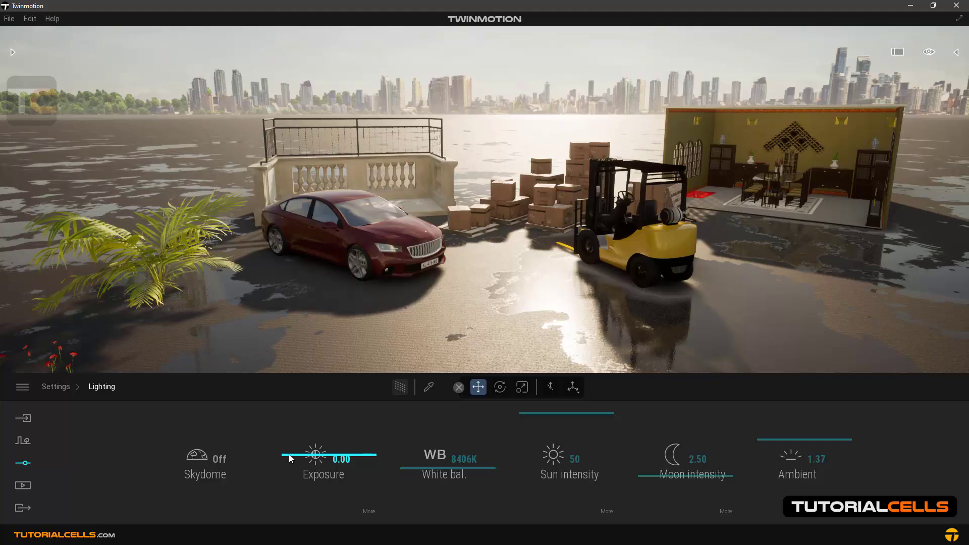
{"action": "mouse_move", "coordinate": [288, 454]}
{"action": "left_mouse_down"}
{"action": "mouse_move", "coordinate": [294, 440]}
{"action": "mouse_move", "coordinate": [295, 455]}
{"action": "mouse_move", "coordinate": [311, 457]}
{"action": "mouse_move", "coordinate": [305, 448]}
{"action": "left_mouse_up"}
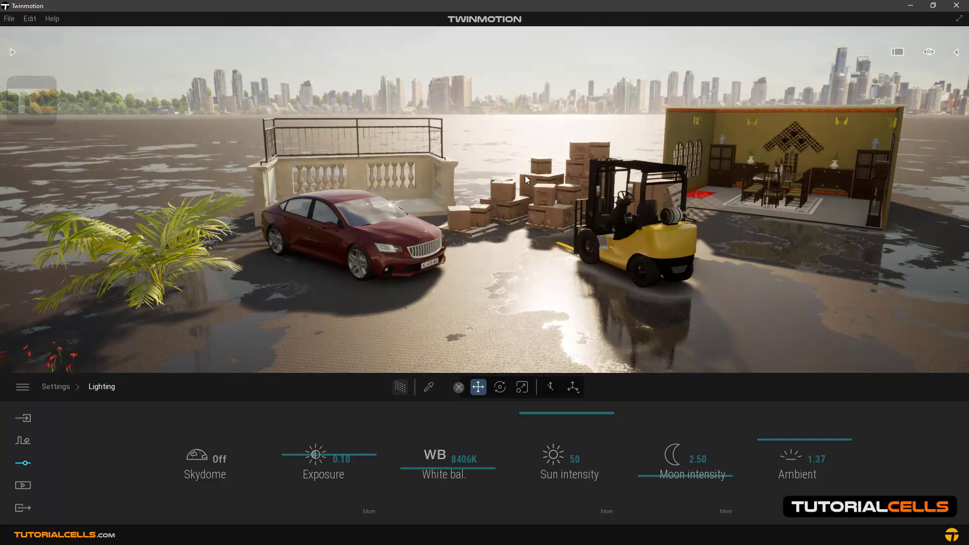
{"action": "left_click", "coordinate": [369, 511]}
{"action": "left_click", "coordinate": [565, 453]}
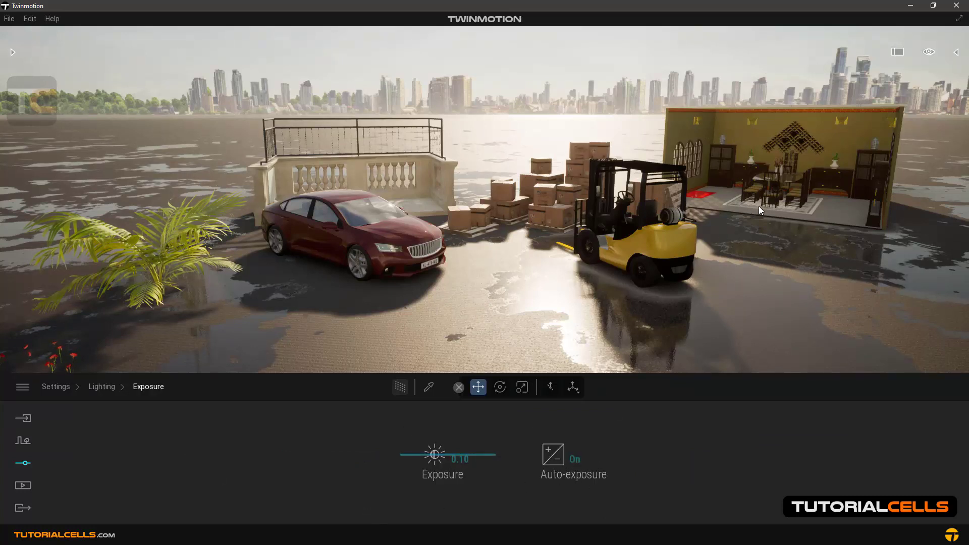
- Examine how auto-exposure adapts the brightness inside and outside the dining room
{"action": "right_click_drag", "start_coordinate": [681, 240], "coordinate": [598, 174]}
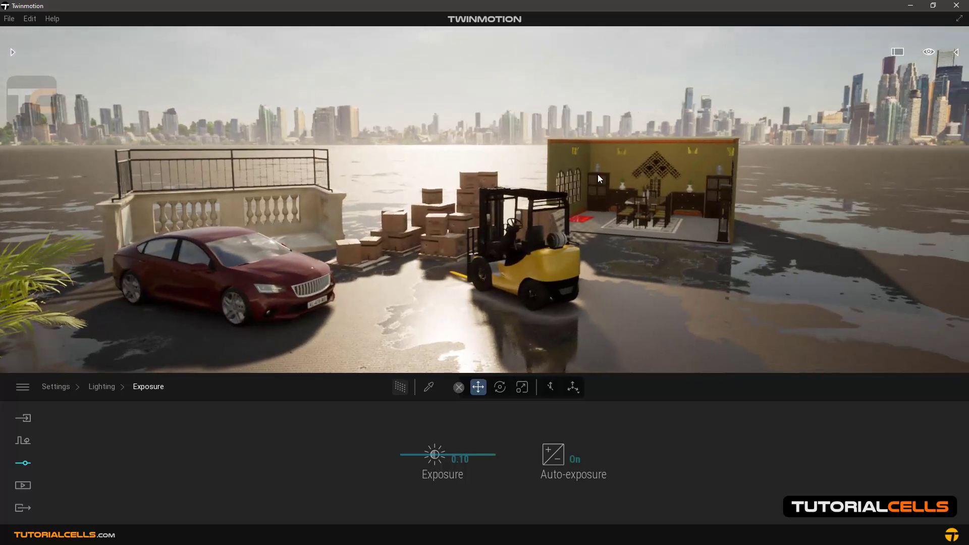
{"action": "right_click_drag", "start_coordinate": [635, 211], "coordinate": [599, 242]}
{"action": "key", "text": "w"}
{"action": "left_click_drag", "start_coordinate": [599, 242], "coordinate": [555, 211]}
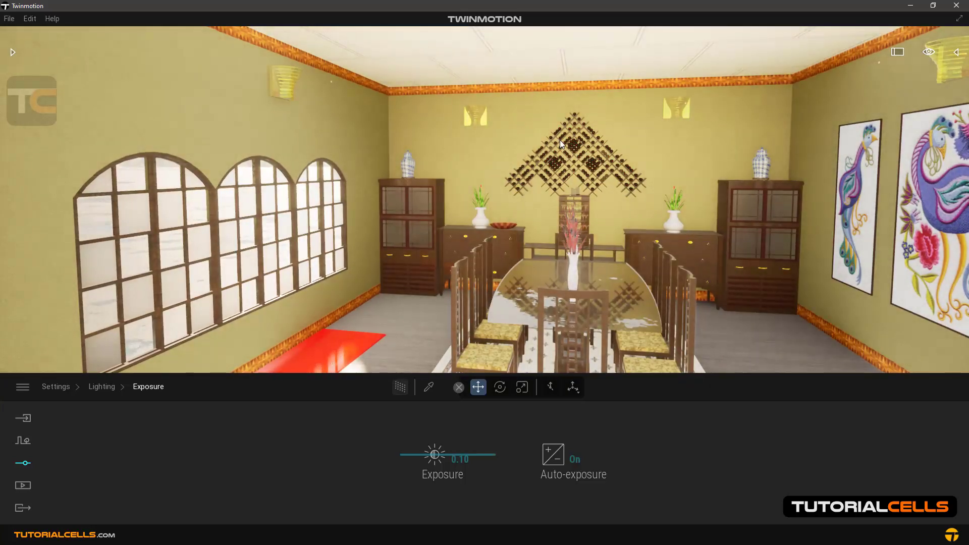
{"action": "key", "text": "s"}
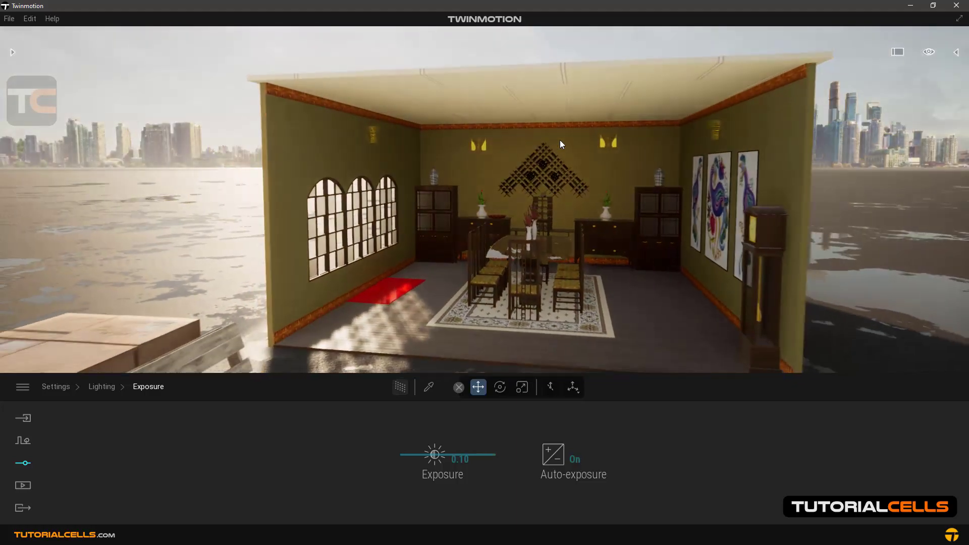
{"action": "scroll", "coordinate": [560, 142], "scroll_direction": "up", "scroll_amount": 10}
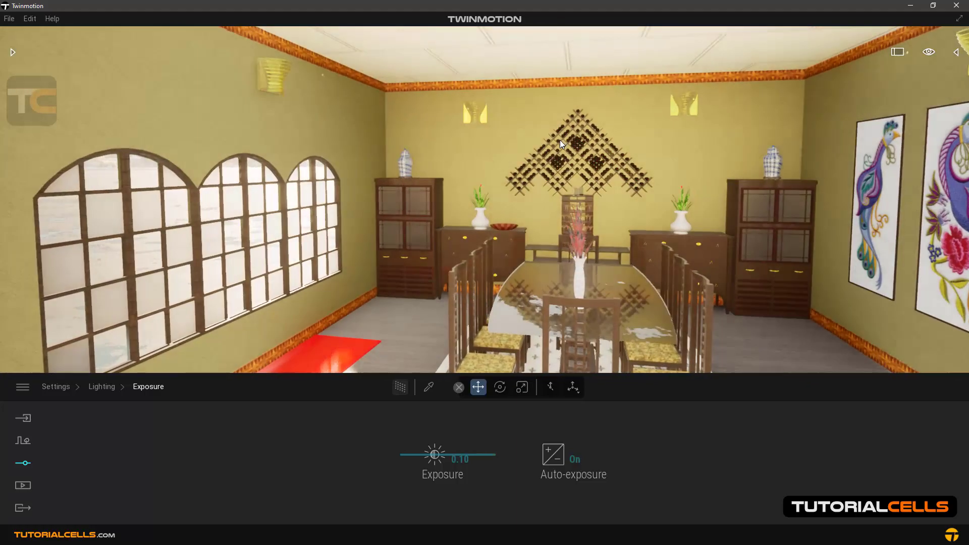
{"action": "scroll", "coordinate": [559, 140], "scroll_direction": "down", "scroll_amount": 10}
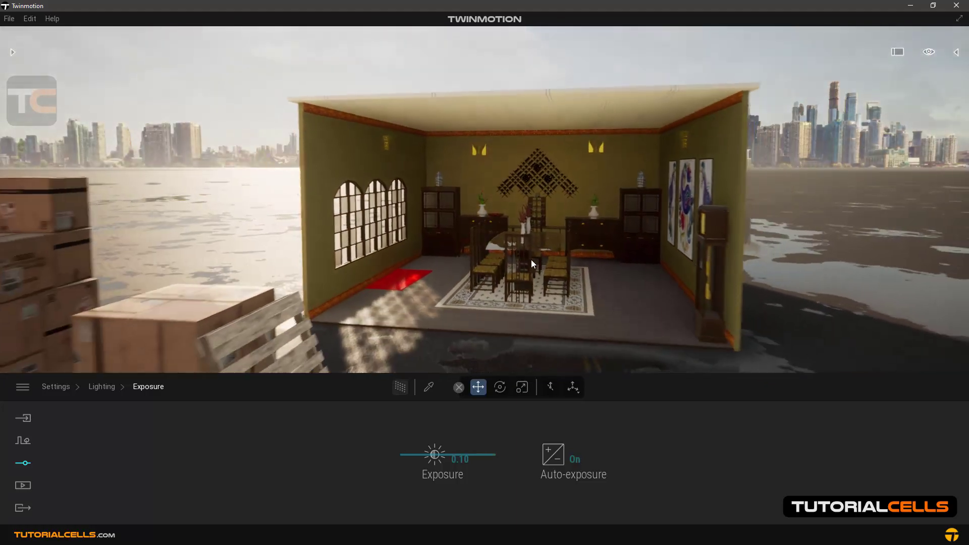
- Turn off auto-exposure, set the exposure to 3.54 and compare the brightness inside and outside the dining room
{"action": "left_click", "coordinate": [574, 460]}
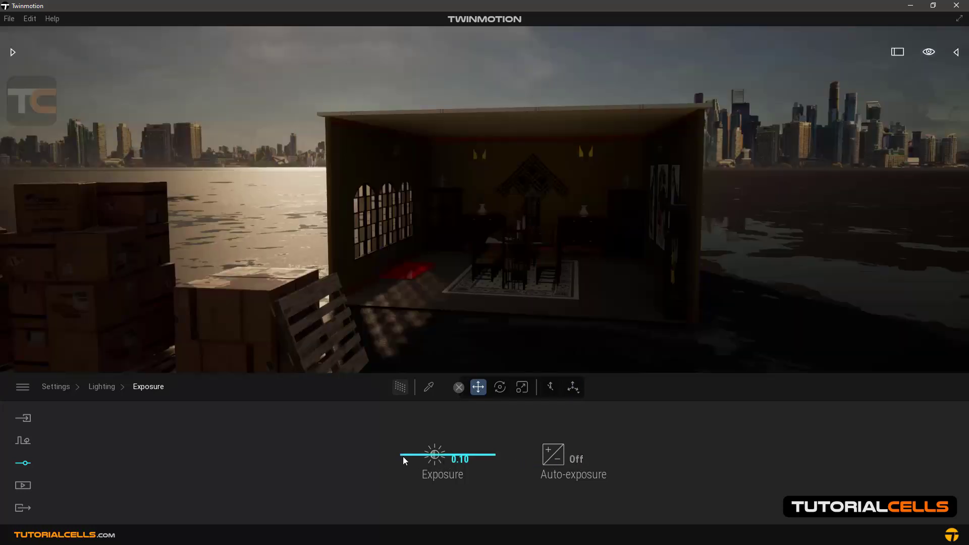
{"action": "left_click_drag", "start_coordinate": [403, 458], "coordinate": [412, 445]}
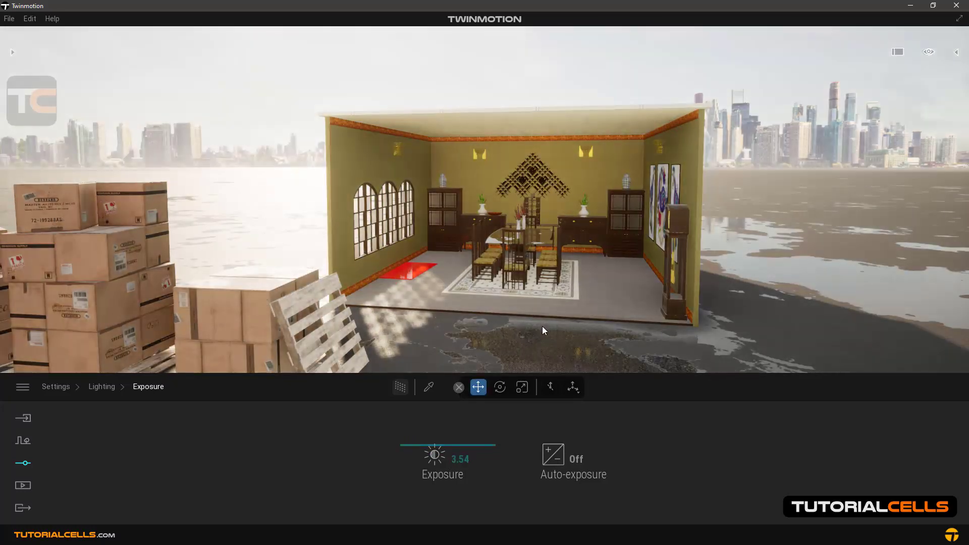
{"action": "right_click_drag", "start_coordinate": [544, 325], "coordinate": [551, 318]}
{"action": "key", "text": "w"}
{"action": "scroll", "coordinate": [544, 325], "scroll_direction": "up", "scroll_amount": 5}
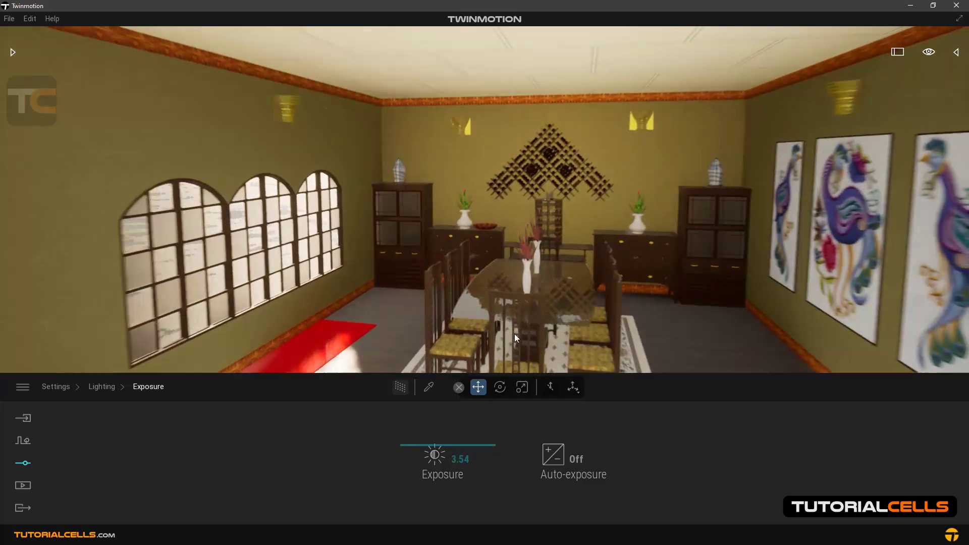
{"action": "scroll", "coordinate": [515, 335], "scroll_direction": "down", "scroll_amount": 5}
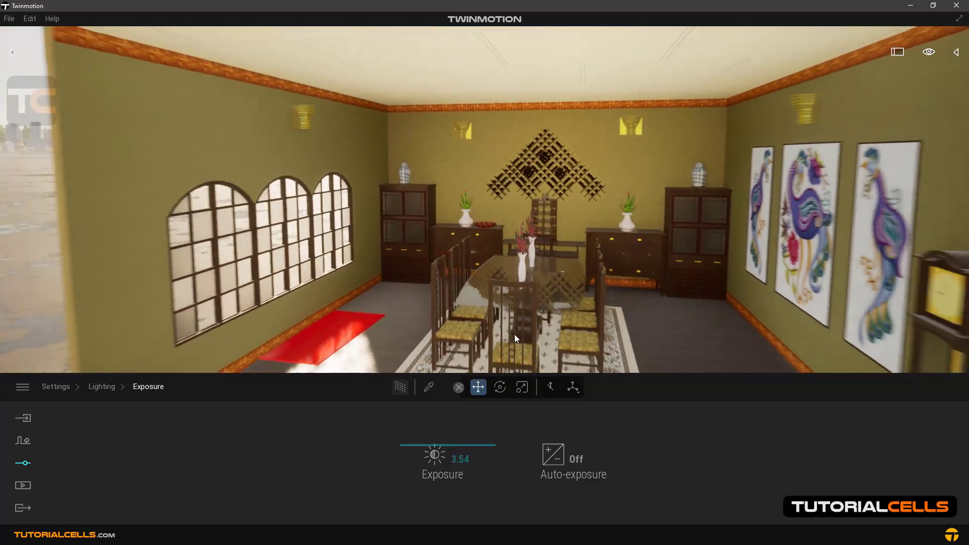
{"action": "scroll", "coordinate": [514, 334], "scroll_direction": "down", "scroll_amount": 5}
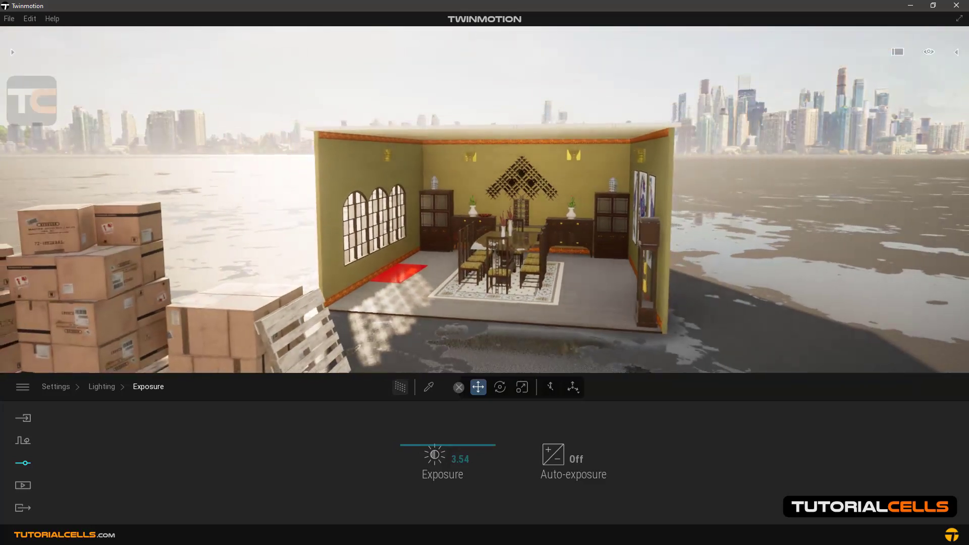
- Turn auto-exposure back on and set the exposure to 0.00
{"action": "right_click_drag", "start_coordinate": [514, 334], "coordinate": [567, 391]}
{"action": "left_click", "coordinate": [575, 460]}
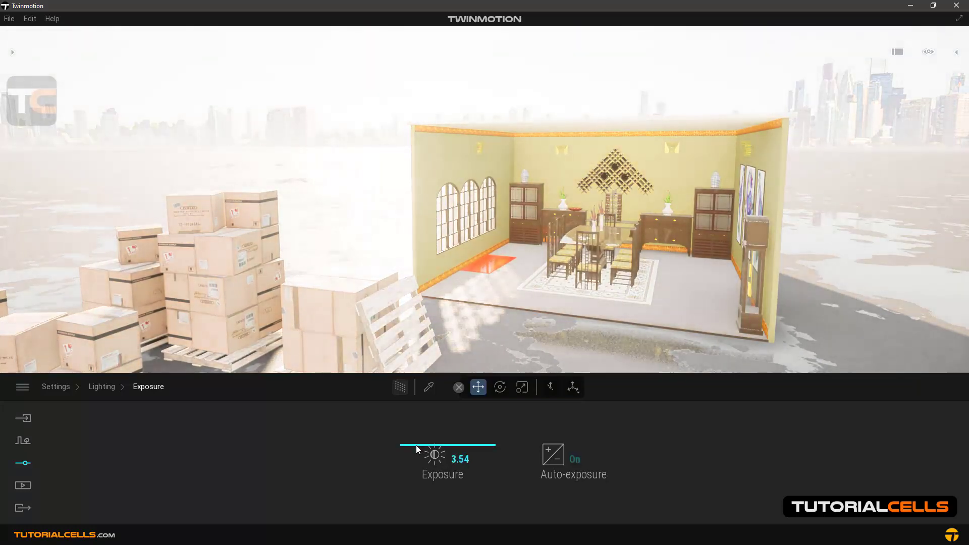
{"action": "left_click_drag", "start_coordinate": [416, 445], "coordinate": [441, 458]}
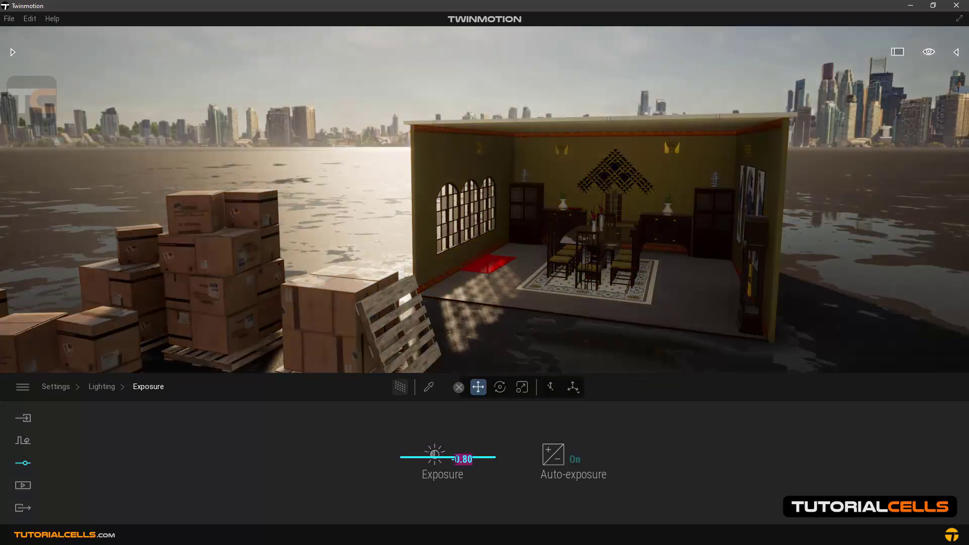
{"action": "key", "text": "Return"}
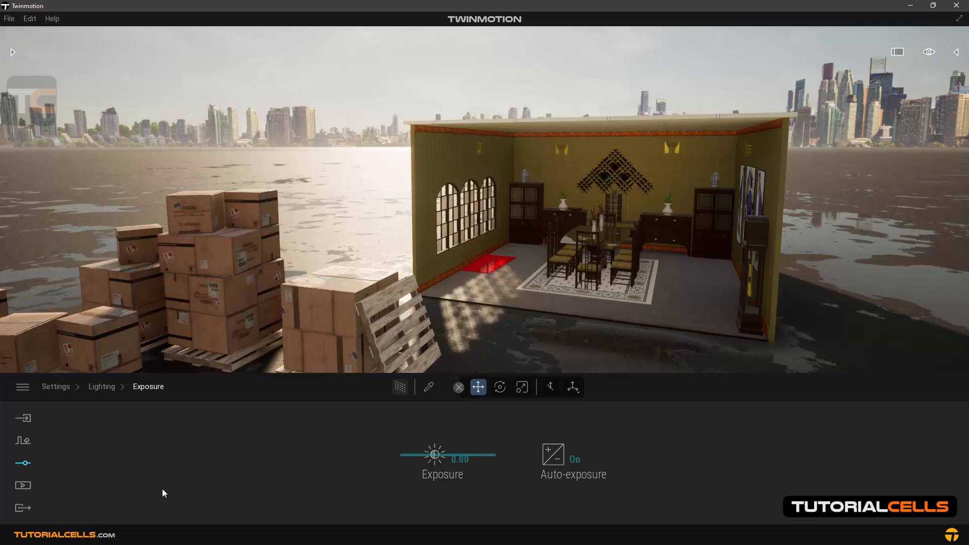
- Return to the Lighting settings, try a white balance of 15000K and settle on 6957K
{"action": "left_click", "coordinate": [103, 387]}
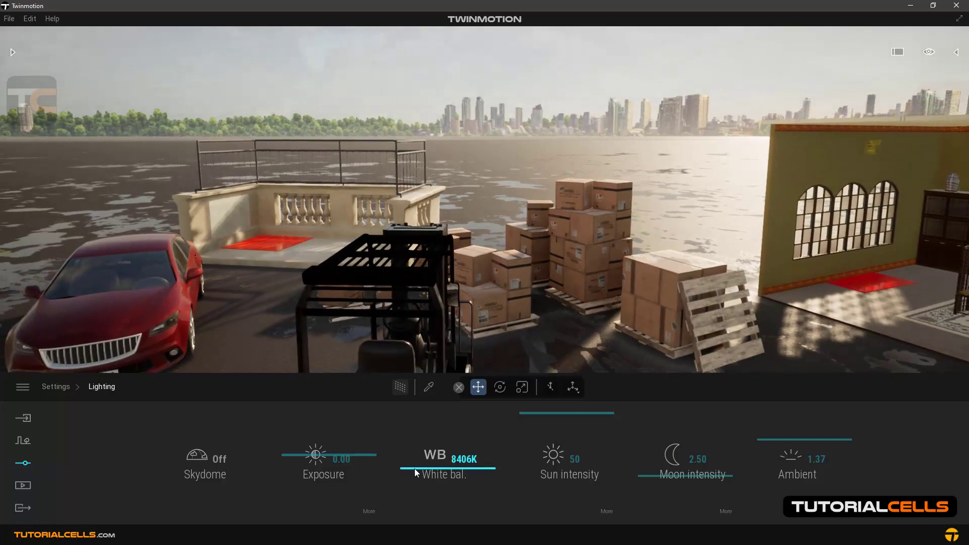
{"action": "left_click_drag", "start_coordinate": [415, 472], "coordinate": [431, 400]}
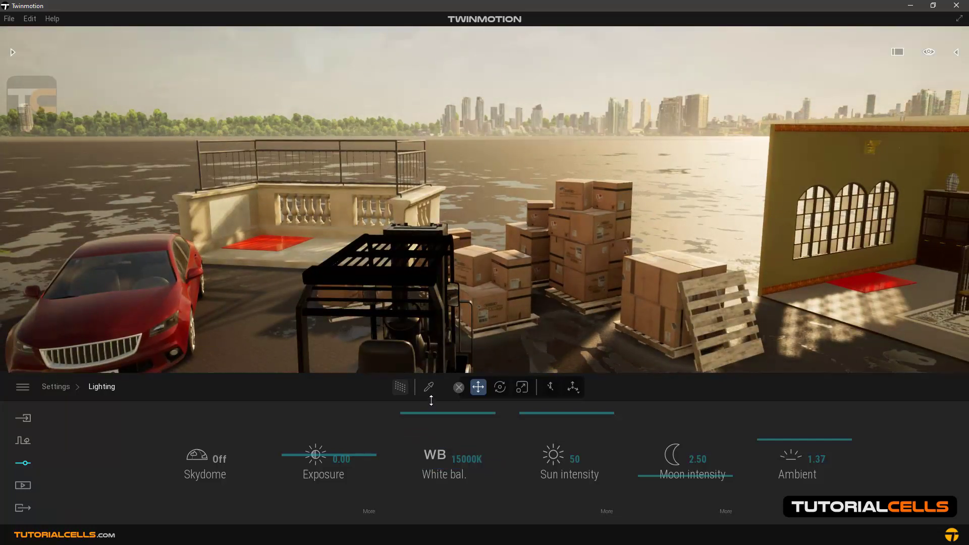
{"action": "left_click_drag", "start_coordinate": [431, 401], "coordinate": [448, 480]}
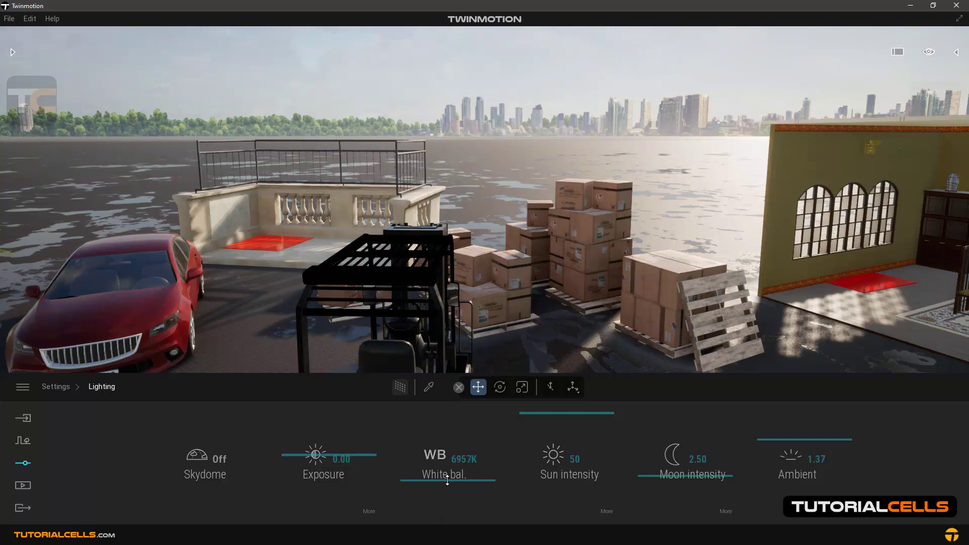
- Lower the sun intensity to 43 with the car, forklift and dining room all in view
{"action": "key", "text": "s"}
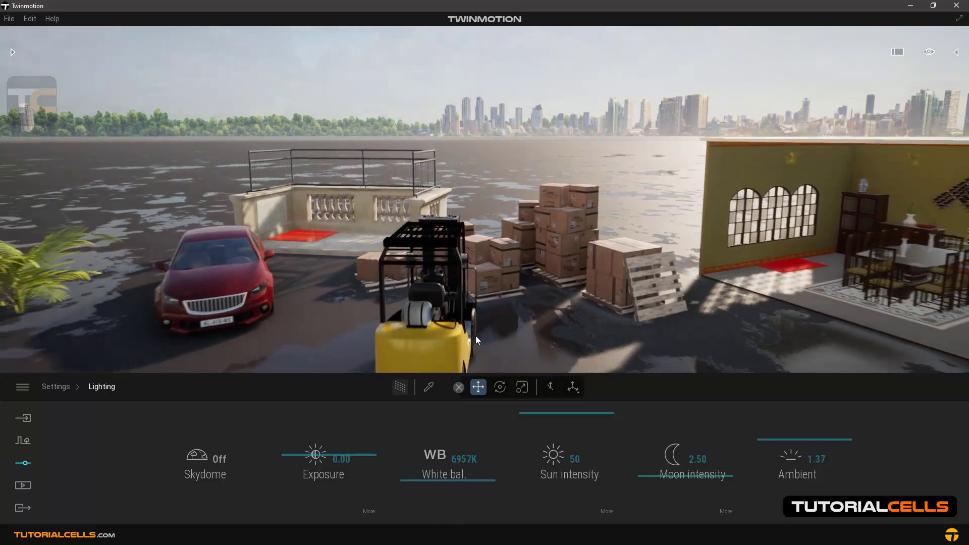
{"action": "key", "text": "a"}
{"action": "right_click_drag", "start_coordinate": [476, 336], "coordinate": [504, 349]}
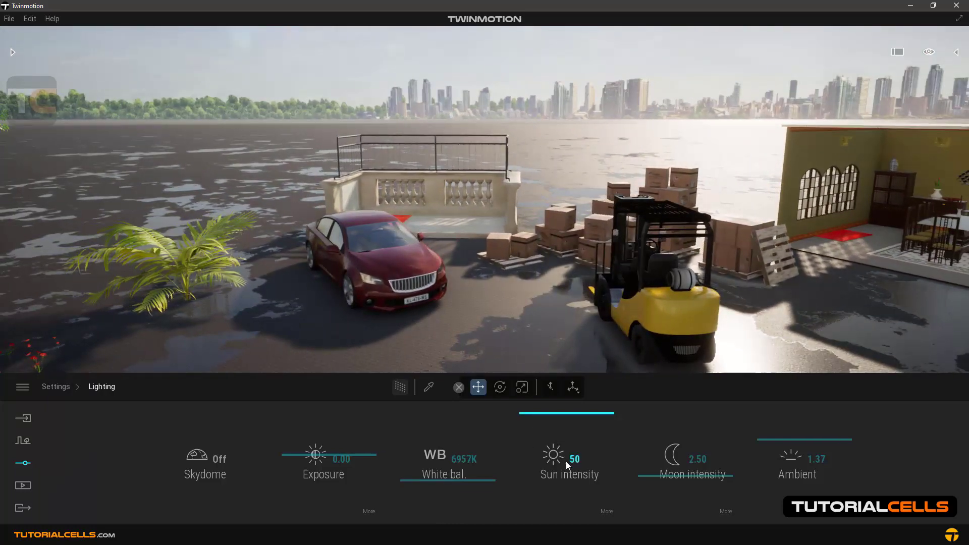
{"action": "key", "text": "a"}
{"action": "right_click_drag", "start_coordinate": [584, 360], "coordinate": [592, 355]}
{"action": "left_click_drag", "start_coordinate": [526, 415], "coordinate": [537, 433]}
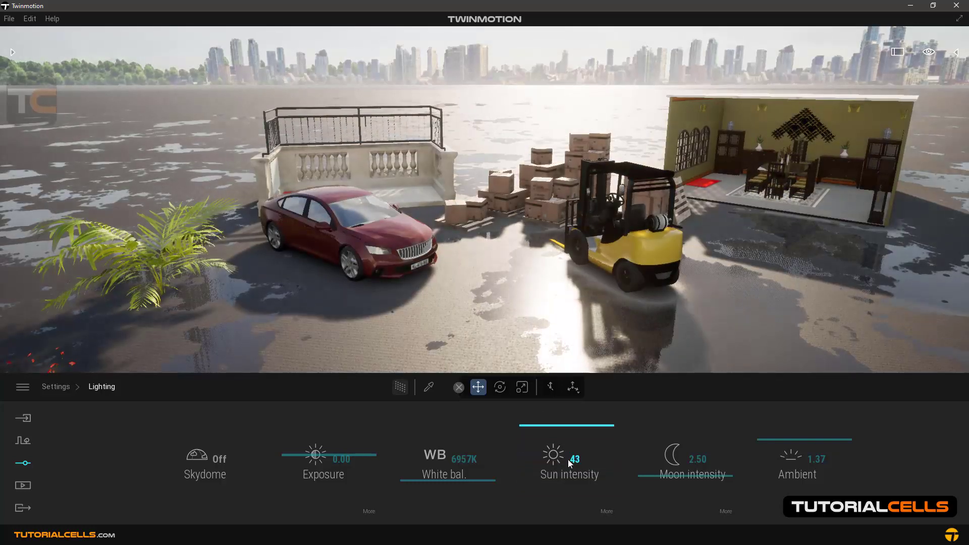
- Open the additional sun settings, try a sun reflection of 0.00 and restore it to 1.00
{"action": "left_click", "coordinate": [608, 511]}
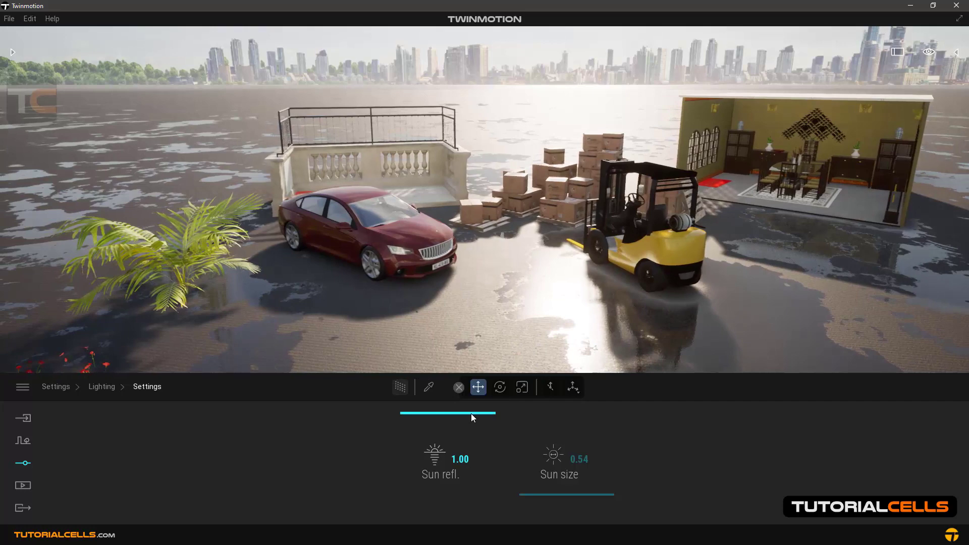
{"action": "left_click_drag", "start_coordinate": [471, 413], "coordinate": [477, 504]}
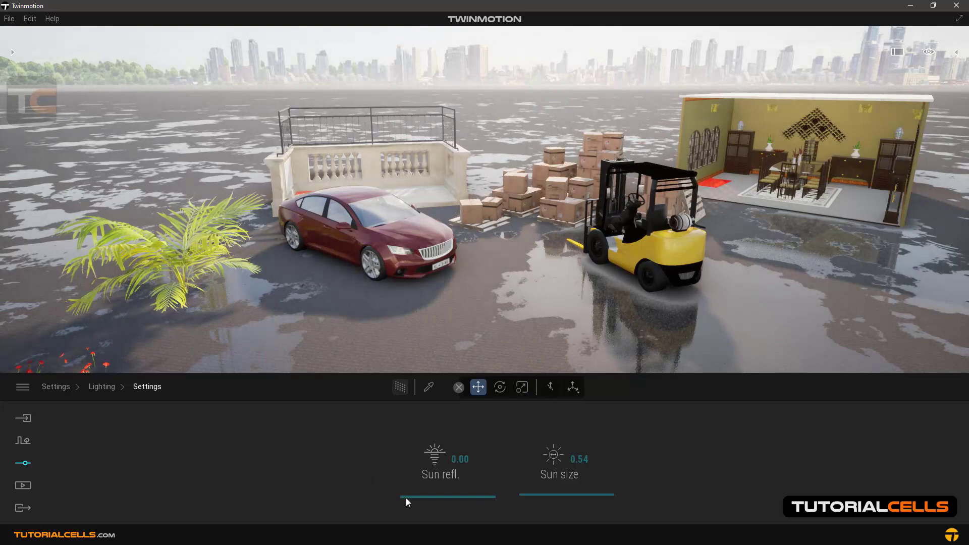
{"action": "left_click_drag", "start_coordinate": [406, 498], "coordinate": [408, 413]}
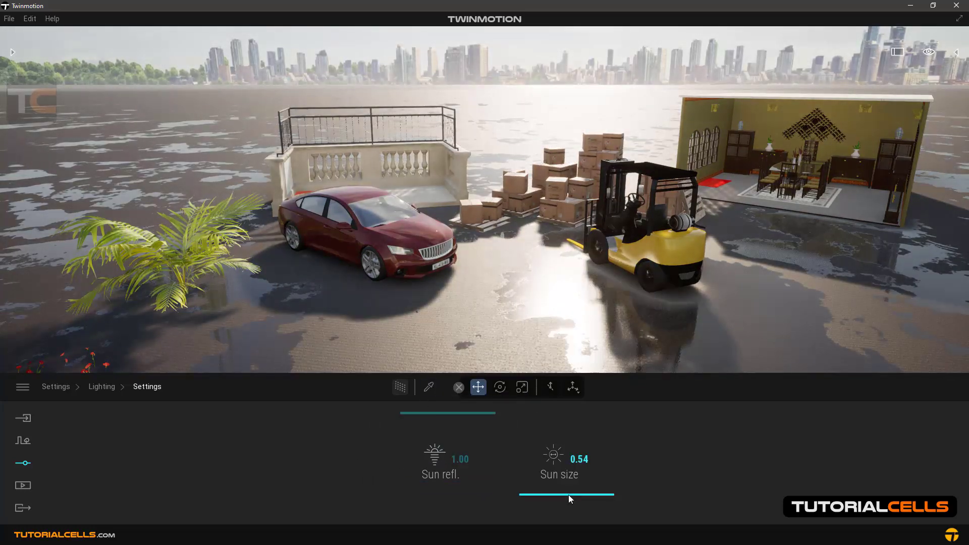
- Try sun sizes of 1.98 and 4.52 while checking the shadows and the sun disc, and settle on 2.35
{"action": "right_click_drag", "start_coordinate": [596, 324], "coordinate": [605, 220]}
{"action": "mouse_move", "coordinate": [531, 496]}
{"action": "left_mouse_down"}
{"action": "mouse_move", "coordinate": [538, 470]}
{"action": "mouse_move", "coordinate": [534, 500]}
{"action": "mouse_move", "coordinate": [535, 488]}
{"action": "left_mouse_up"}
{"action": "right_click_drag", "start_coordinate": [510, 292], "coordinate": [513, 381]}
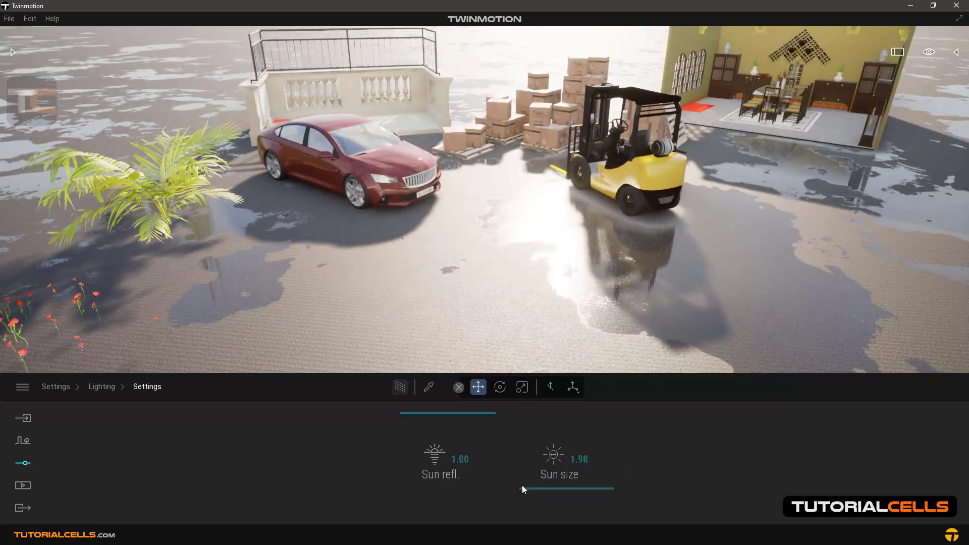
{"action": "left_click_drag", "start_coordinate": [522, 488], "coordinate": [560, 478]}
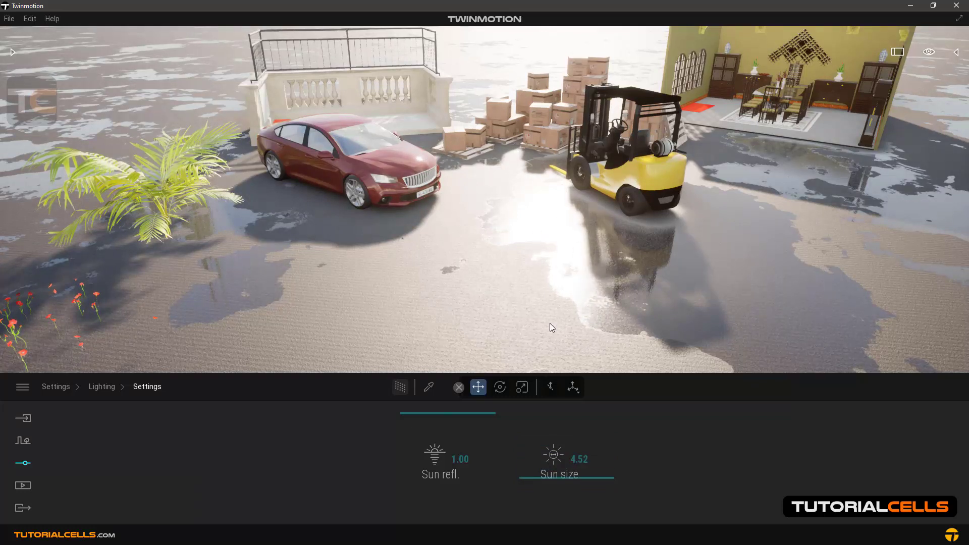
{"action": "left_click_drag", "start_coordinate": [532, 479], "coordinate": [534, 490]}
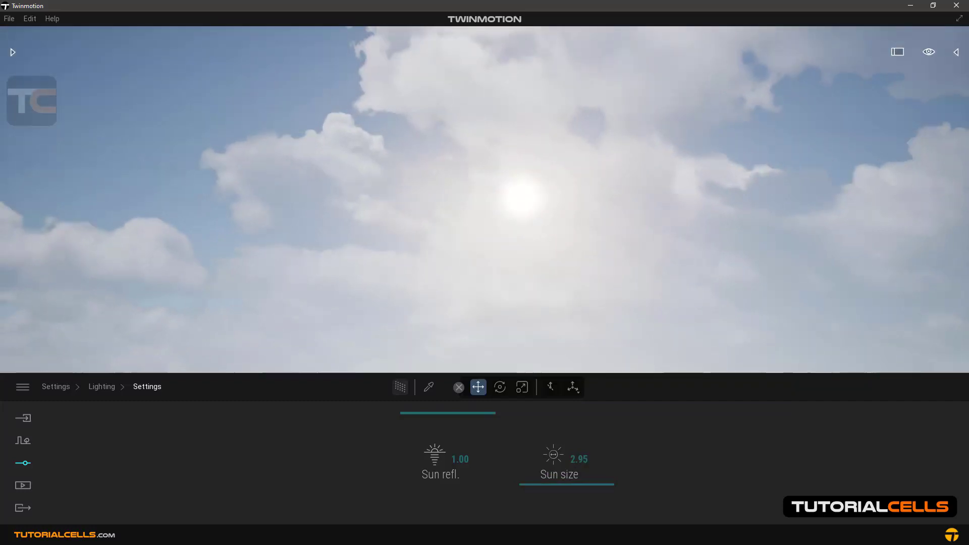
{"action": "left_click_drag", "start_coordinate": [528, 485], "coordinate": [529, 488]}
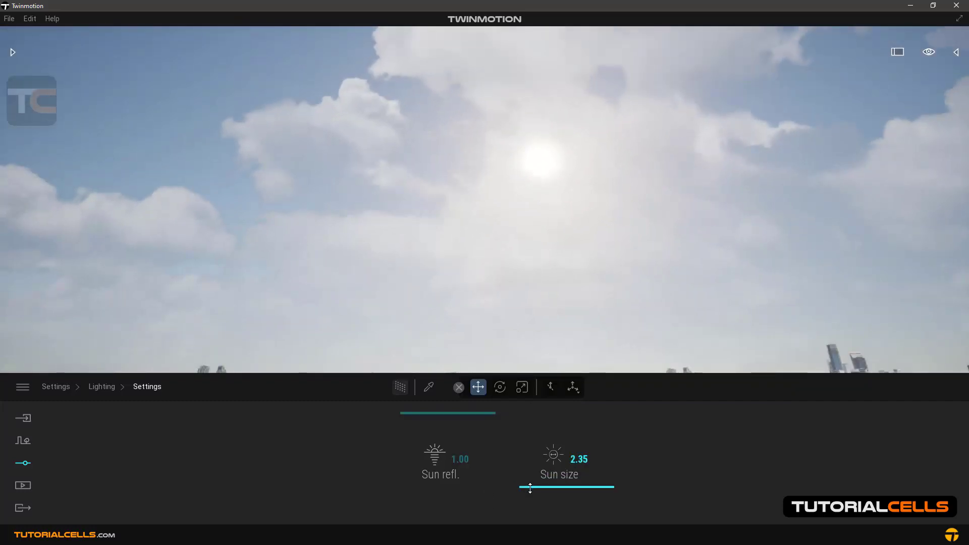
{"action": "right_click_drag", "start_coordinate": [553, 310], "coordinate": [261, 352]}
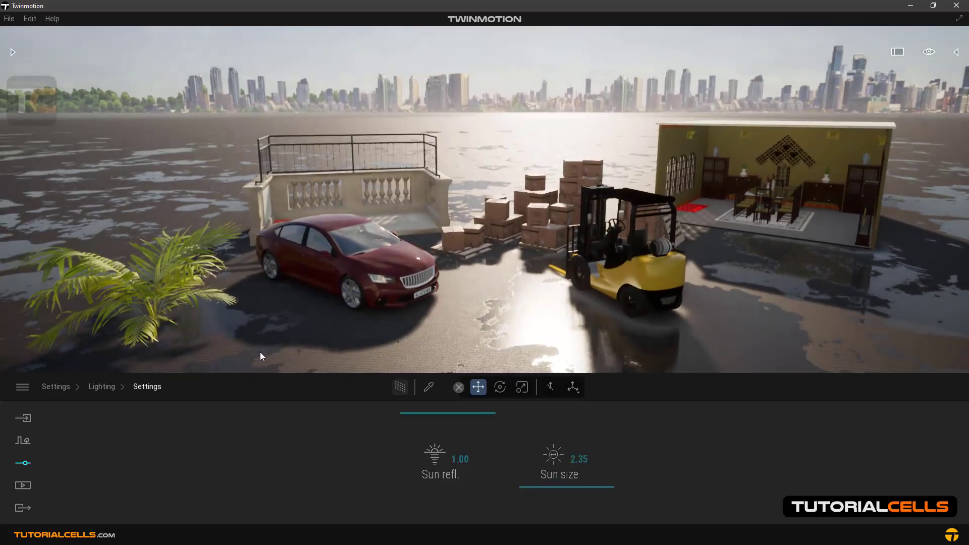
- Return to the Lighting settings and change the scene's time of day to night
{"action": "left_click", "coordinate": [98, 387]}
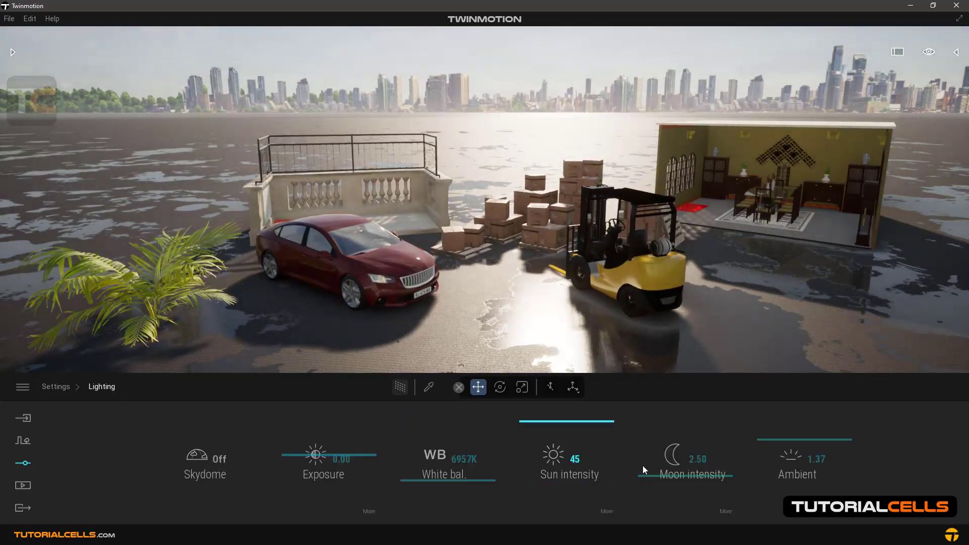
{"action": "left_click", "coordinate": [930, 53]}
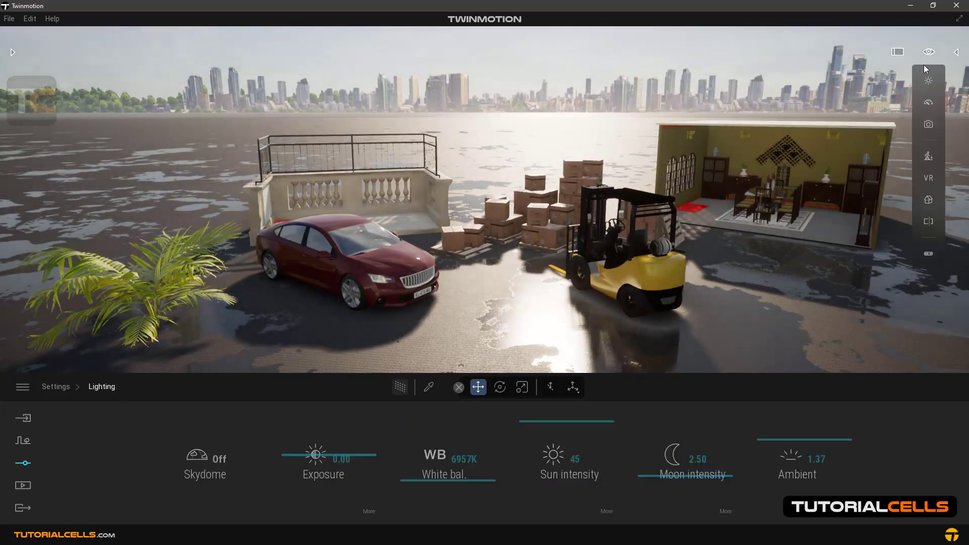
{"action": "left_click", "coordinate": [930, 82]}
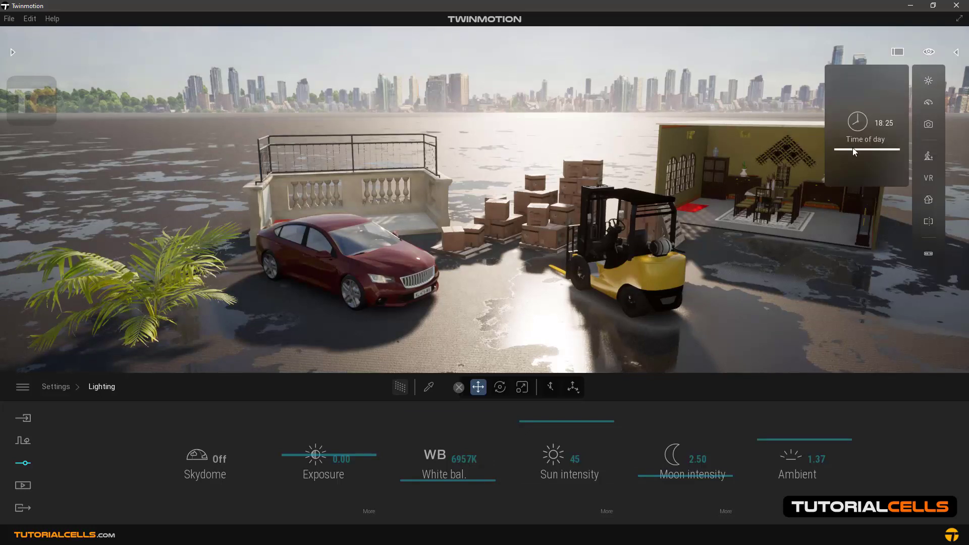
{"action": "left_click_drag", "start_coordinate": [853, 147], "coordinate": [853, 176]}
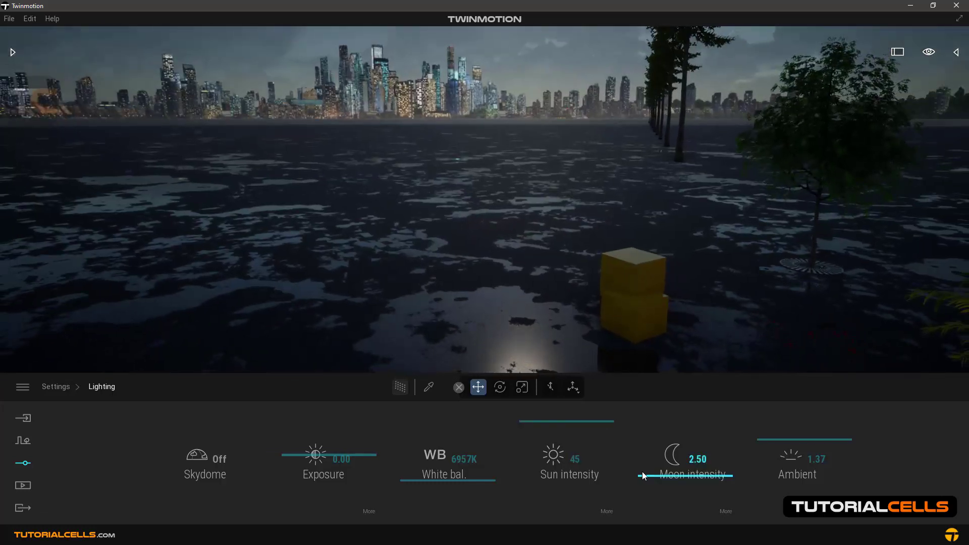
- Set the moon intensity to 2.80, and check the moon's additional stars intensity setting against the night sky before returning to the Lighting settings
{"action": "left_click_drag", "start_coordinate": [651, 453], "coordinate": [659, 474]}
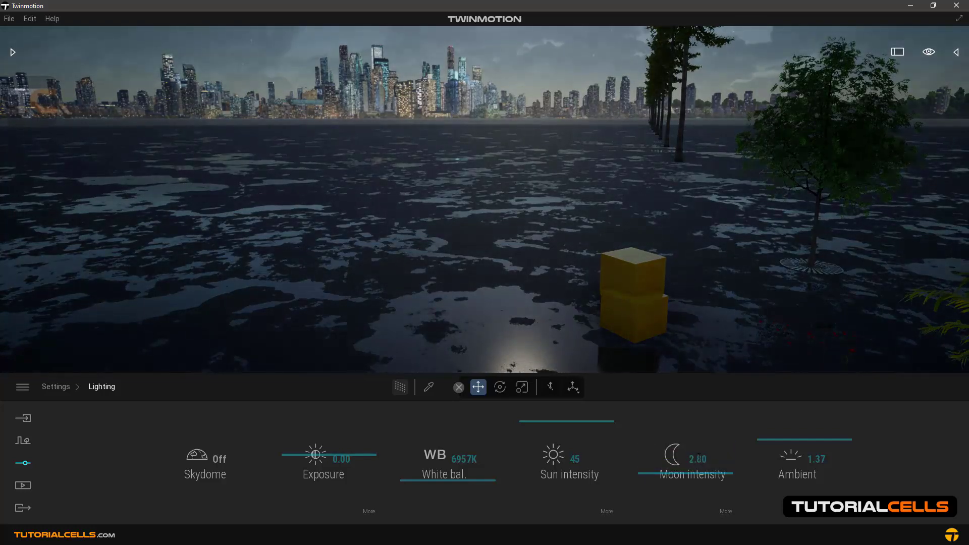
{"action": "left_click", "coordinate": [726, 512]}
{"action": "right_click_drag", "start_coordinate": [633, 341], "coordinate": [517, 174]}
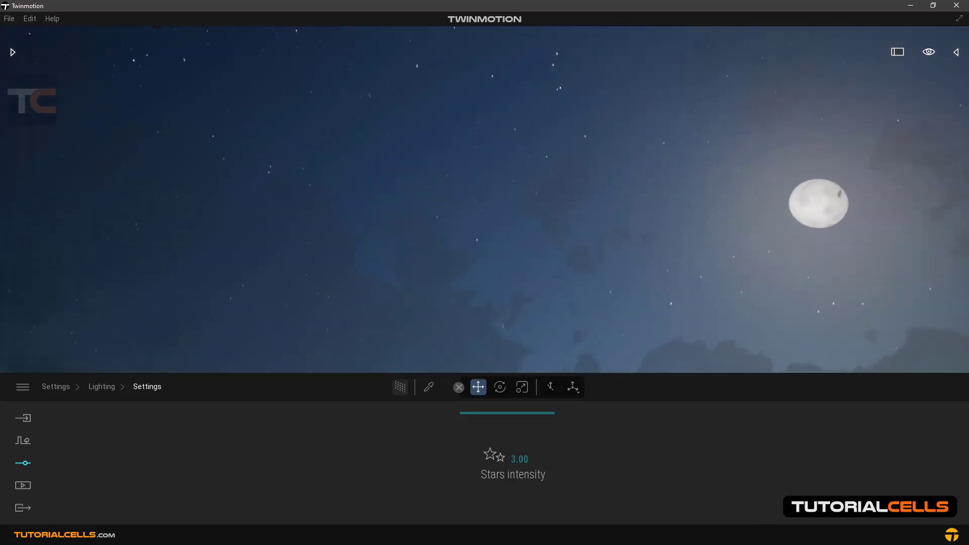
{"action": "left_click_drag", "start_coordinate": [523, 413], "coordinate": [539, 348]}
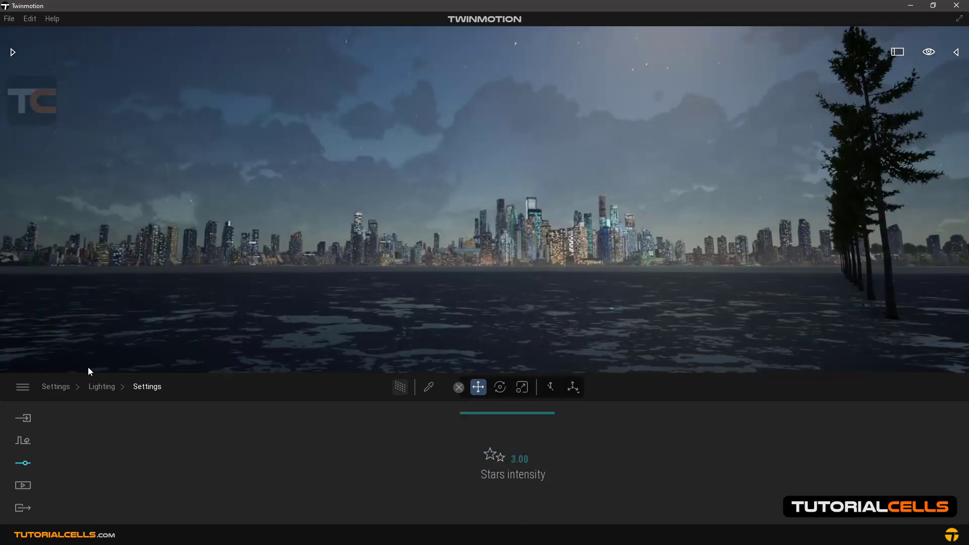
{"action": "left_click", "coordinate": [103, 387]}
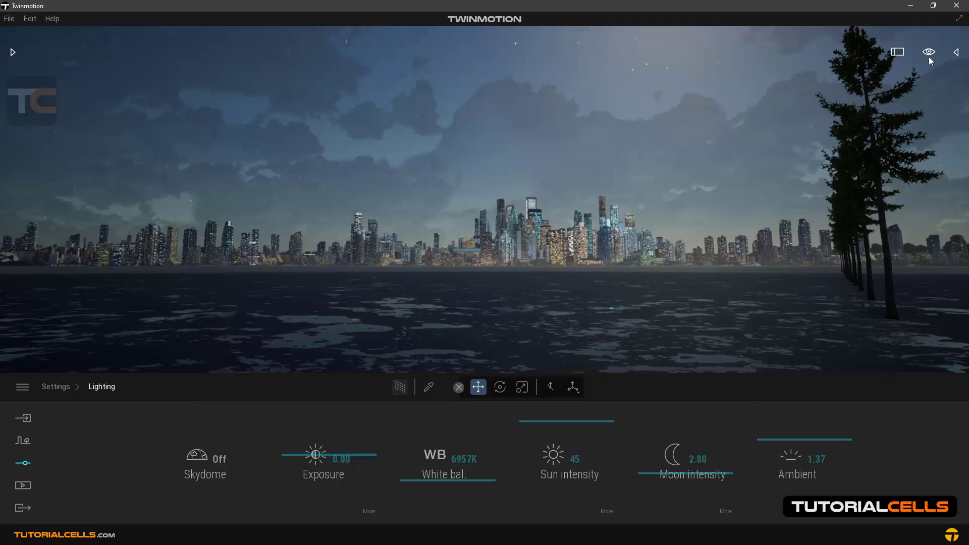
- Change the scene's time of day from night to daytime and bring the red car and yellow forklift into view
{"action": "mouse_move", "coordinate": [928, 57]}
{"action": "mouse_move", "coordinate": [927, 81]}
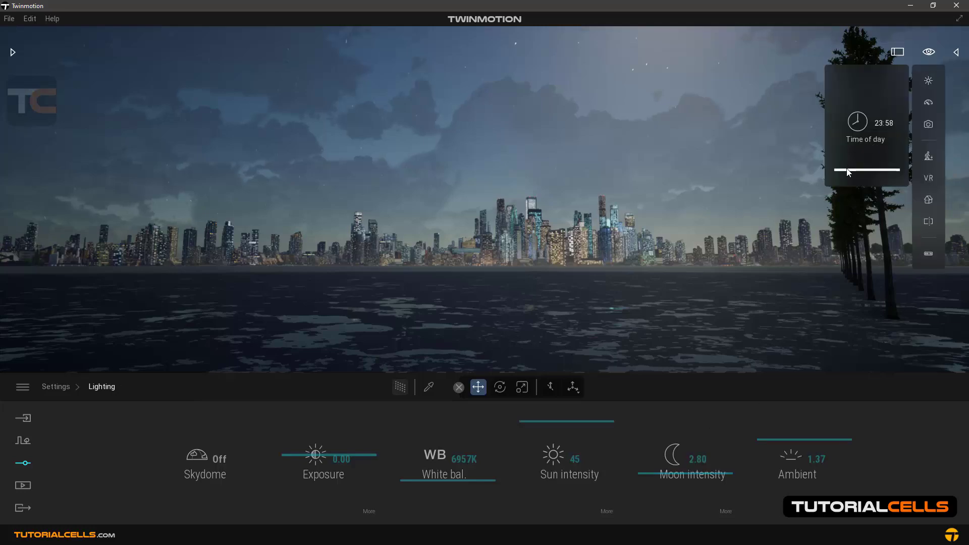
{"action": "left_click_drag", "start_coordinate": [848, 172], "coordinate": [849, 142]}
{"action": "right_click_drag", "start_coordinate": [747, 192], "coordinate": [584, 192]}
{"action": "key", "text": "a"}
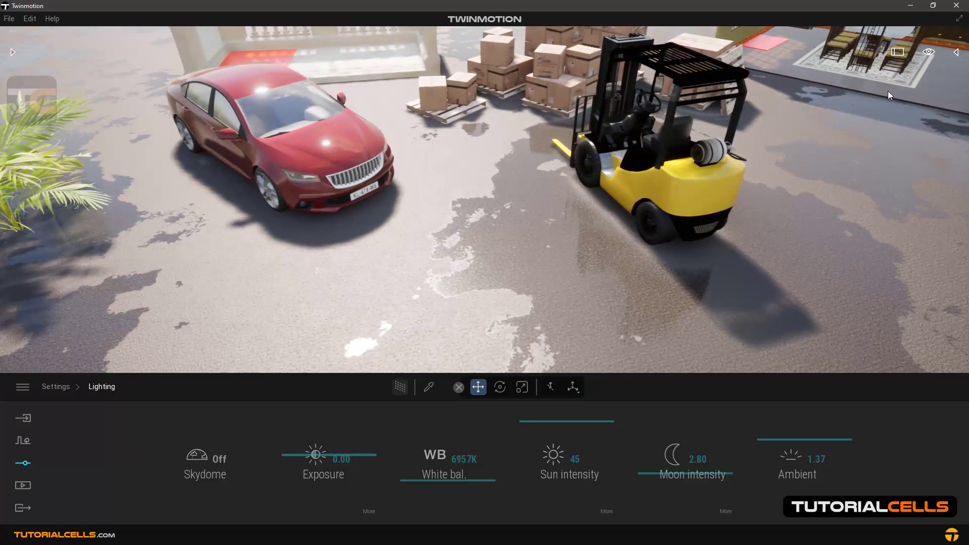